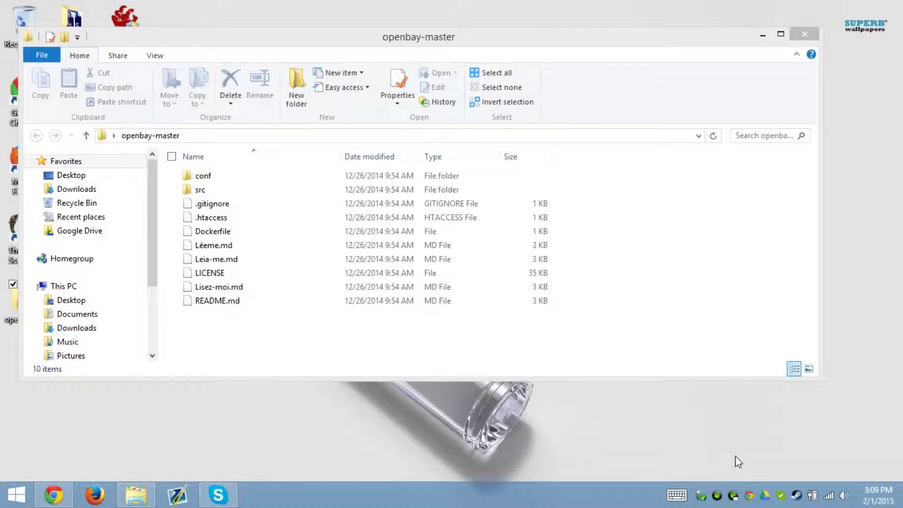
Close the openbay-master folder and load piratebay.org in a new, separate Chrome window.
{"action": "left_click", "coordinate": [805, 33]}
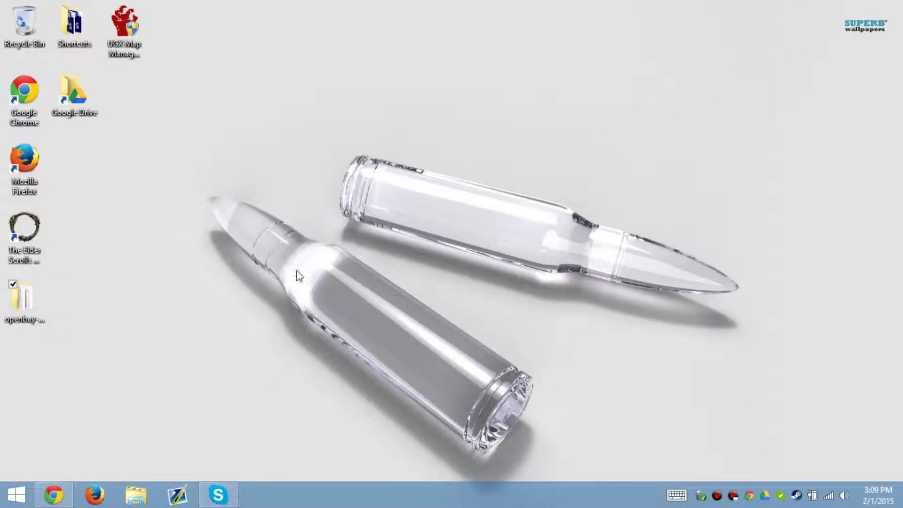
{"action": "mouse_move", "coordinate": [64, 488]}
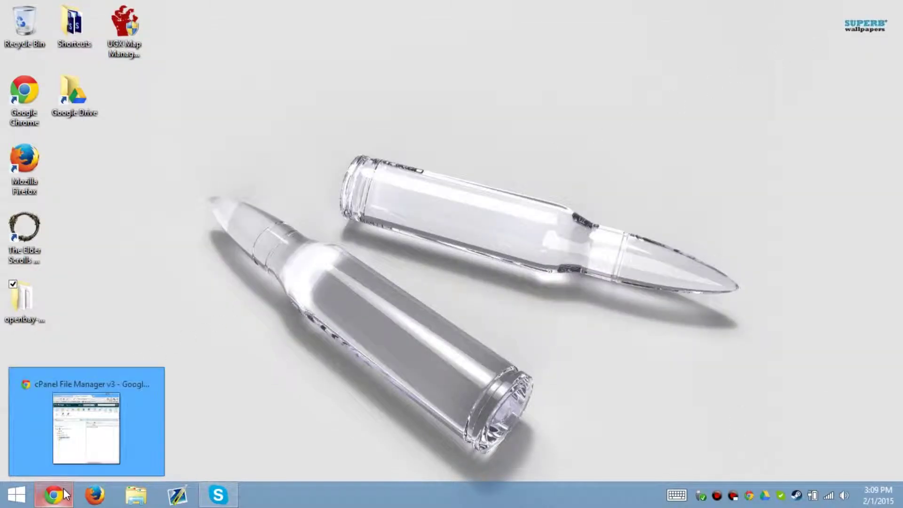
{"action": "left_click", "coordinate": [72, 440]}
{"action": "left_click", "coordinate": [735, 23]}
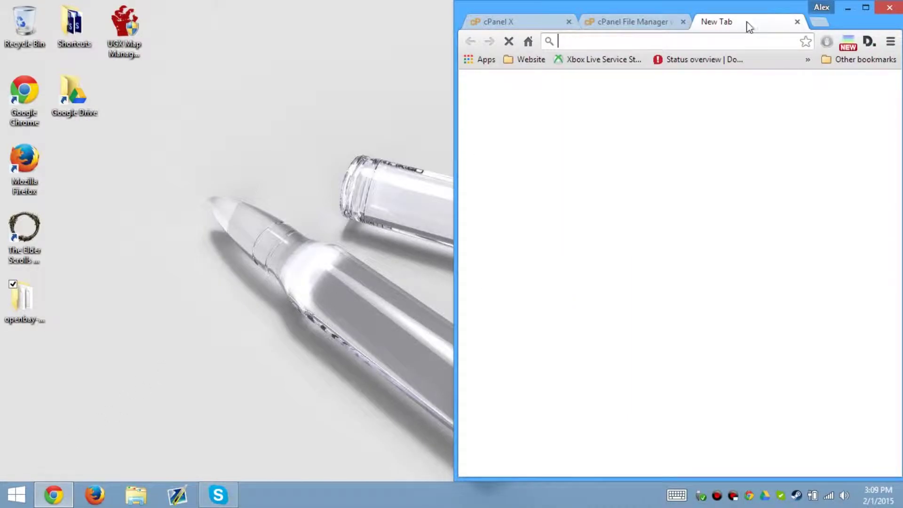
{"action": "left_click_drag", "start_coordinate": [729, 22], "coordinate": [1, 109]}
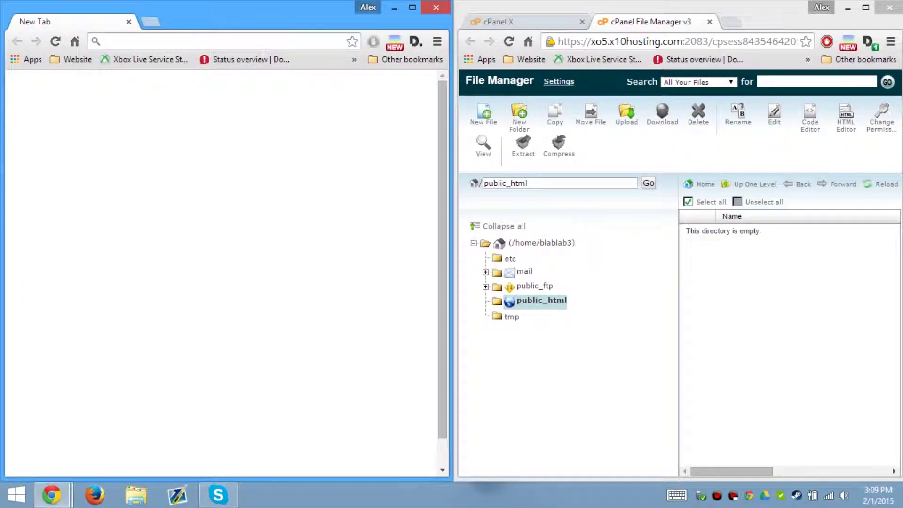
{"action": "type", "text": "piratebay.org"}
{"action": "key", "text": "Return"}
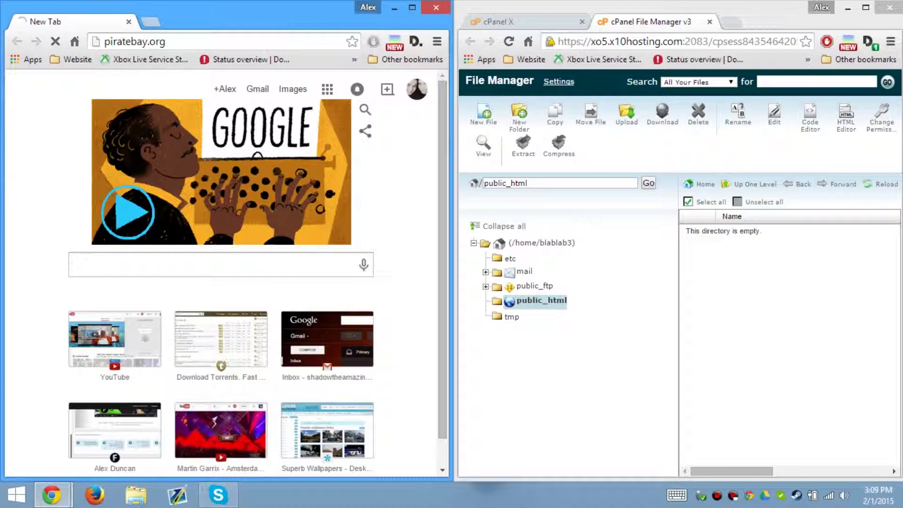
Open openbay.isohunt.to in a second tab and maximize the Chrome window.
{"action": "left_click", "coordinate": [156, 20]}
{"action": "type", "text": "openbay.isohunt.to"}
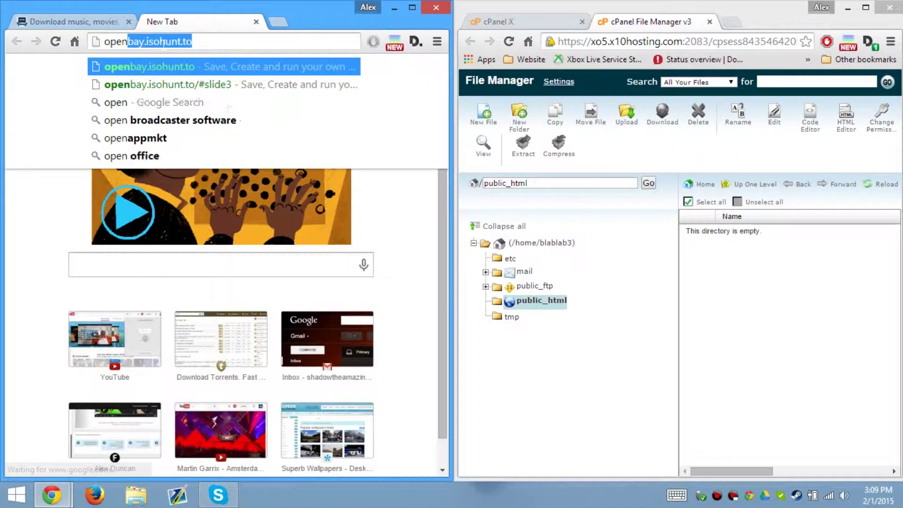
{"action": "key", "text": "Return"}
{"action": "key", "text": "super+Up"}
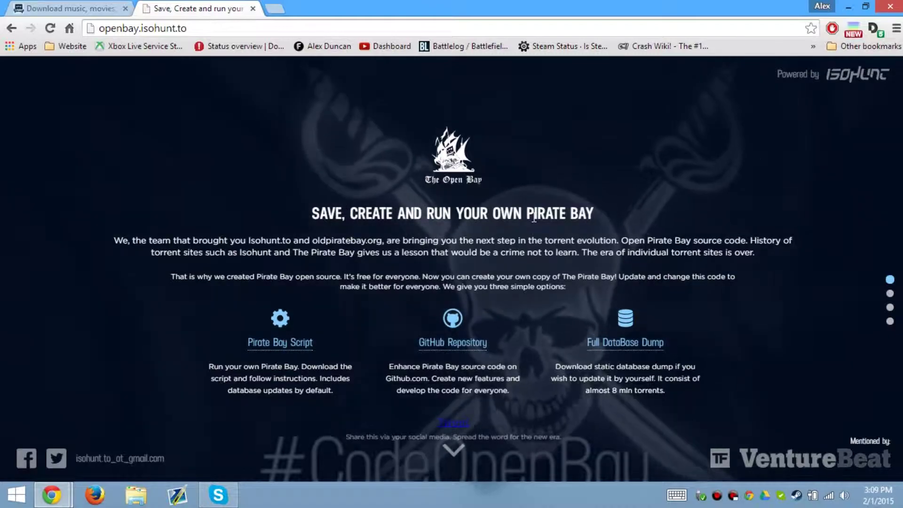
Search The Pirate Bay for 'elder scrolls'.
{"action": "left_click", "coordinate": [80, 9]}
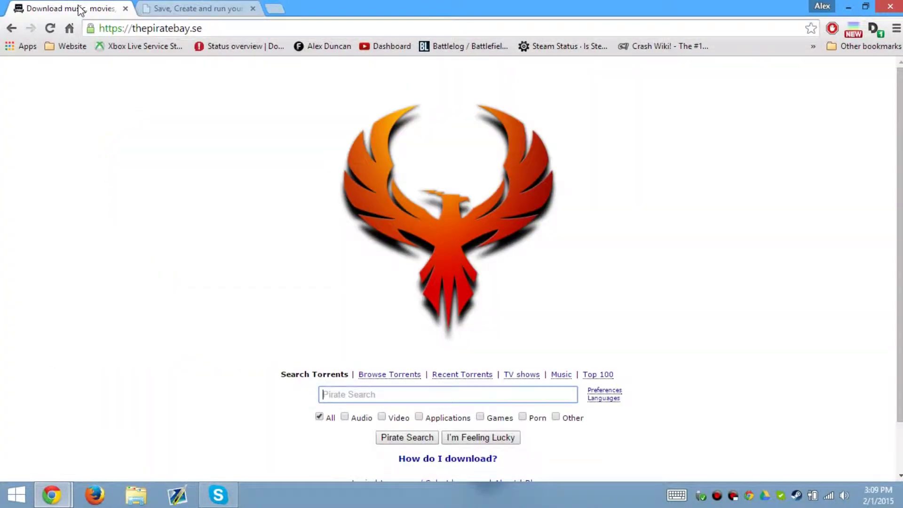
{"action": "scroll", "coordinate": [384, 250], "scroll_direction": "down", "scroll_amount": 2}
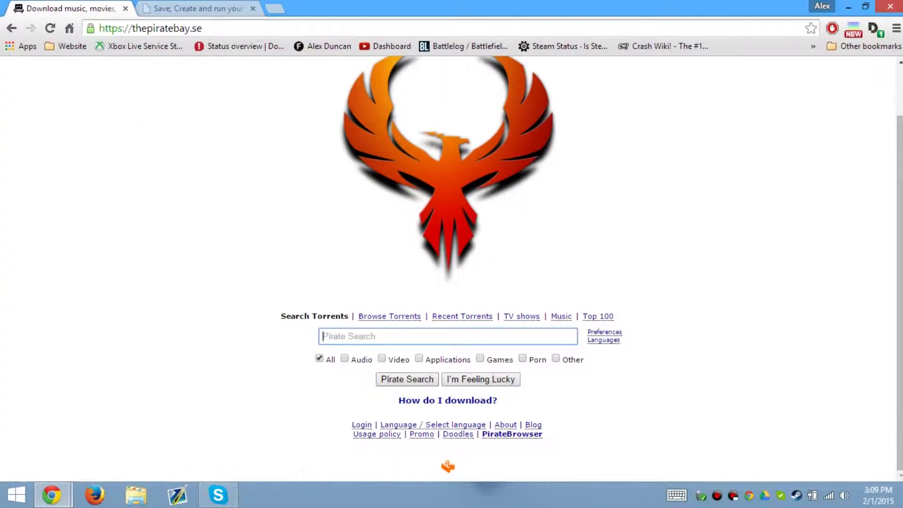
{"action": "left_click", "coordinate": [414, 336]}
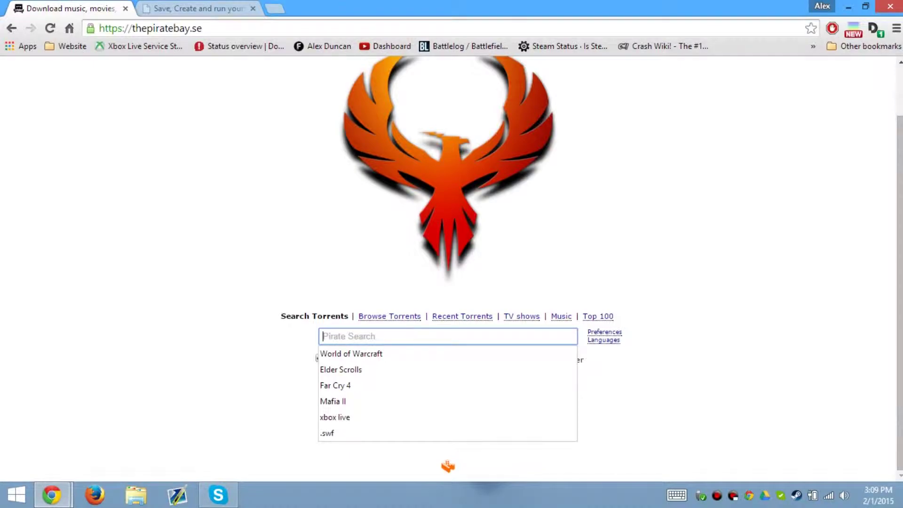
{"action": "type", "text": "elder scrolls"}
{"action": "key", "text": "Return"}
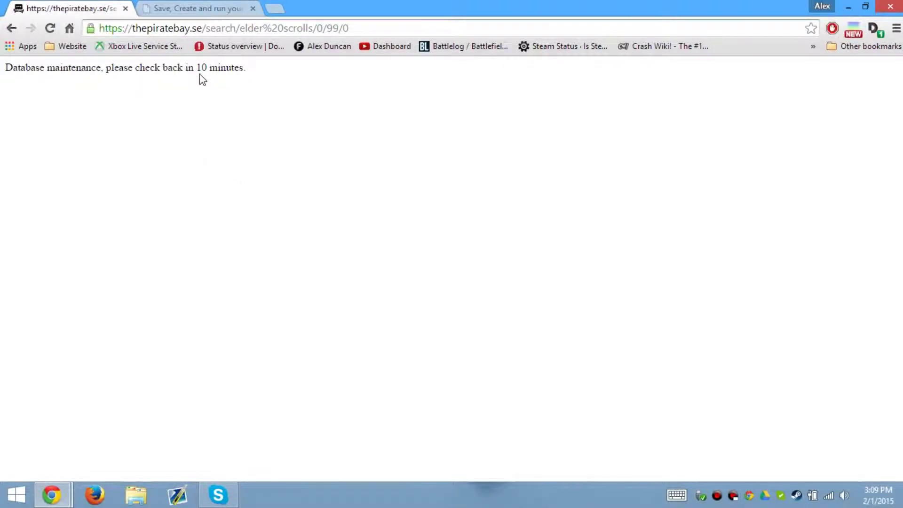
Go back to the Error 502 page and close the offline Pirate Bay tab.
{"action": "left_click", "coordinate": [12, 28]}
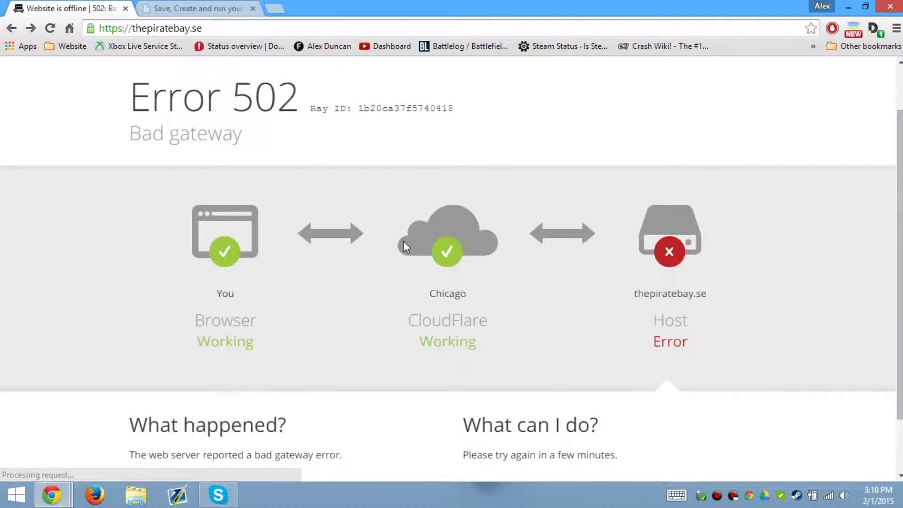
{"action": "scroll", "coordinate": [394, 238], "scroll_direction": "down", "scroll_amount": 2}
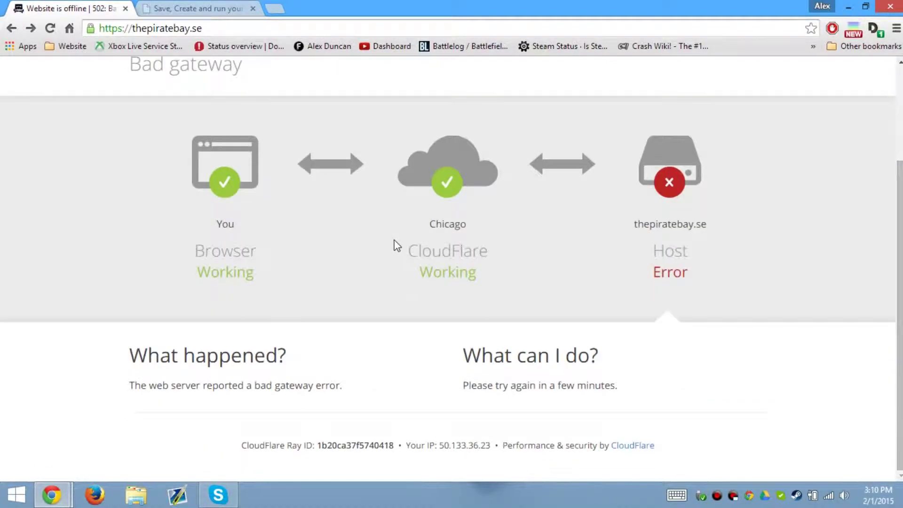
{"action": "scroll", "coordinate": [397, 245], "scroll_direction": "up", "scroll_amount": 3}
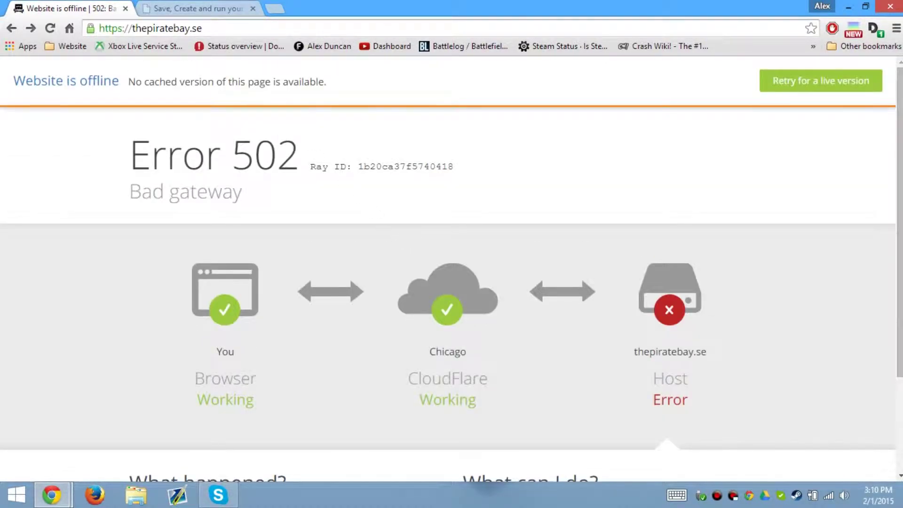
{"action": "left_click", "coordinate": [125, 9]}
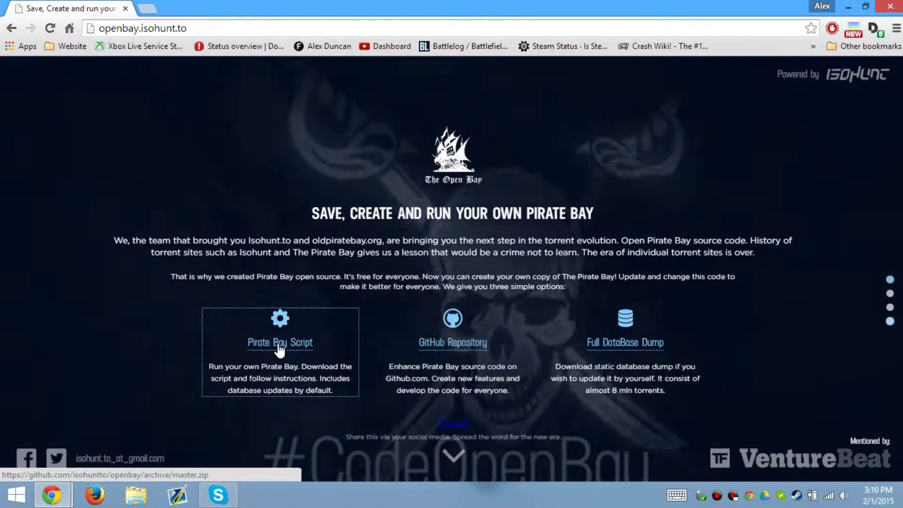
View the Pirate Bay Script steps, close Chrome, and widen the cPanel File Manager window.
{"action": "left_click", "coordinate": [277, 348]}
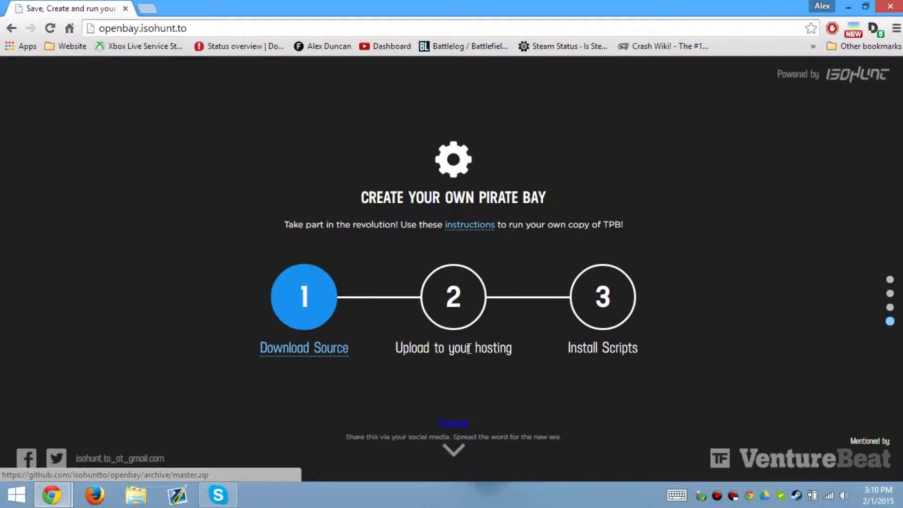
{"action": "left_click", "coordinate": [899, 5]}
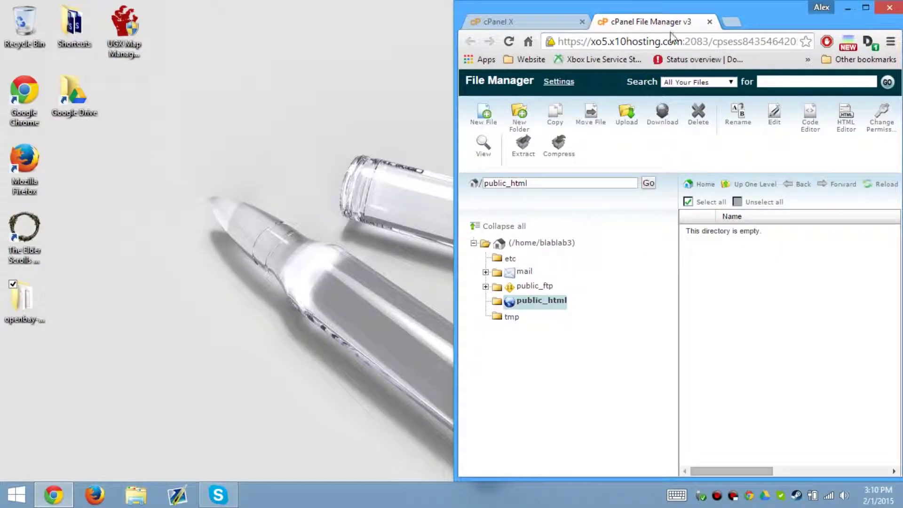
{"action": "left_click_drag", "start_coordinate": [456, 109], "coordinate": [192, 109]}
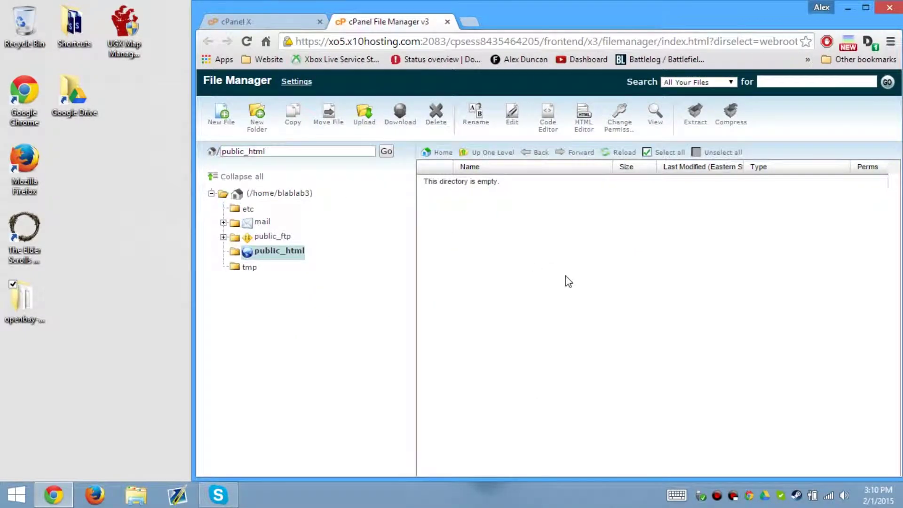
Zip all openbay-master files into openbay-master.zip, then open cPanel's public_html upload page.
{"action": "double_click", "coordinate": [24, 302]}
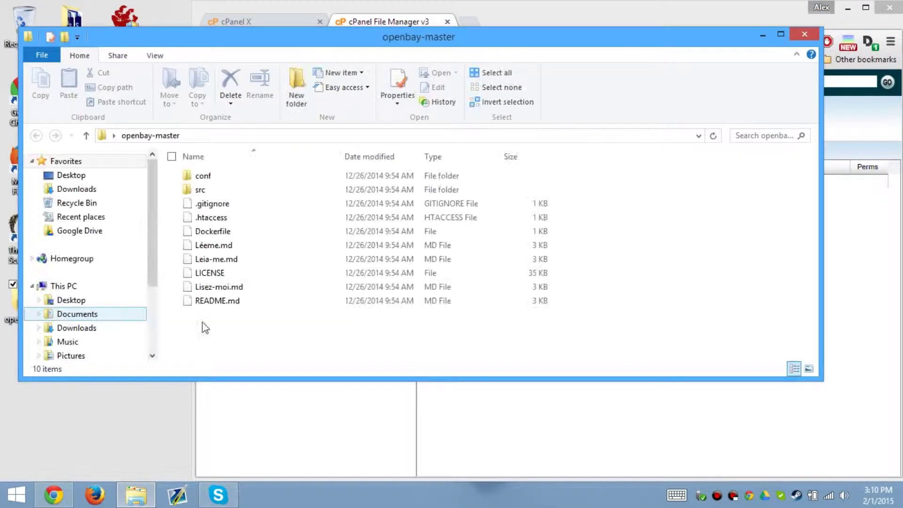
{"action": "left_click_drag", "start_coordinate": [237, 315], "coordinate": [249, 179]}
{"action": "right_click", "coordinate": [250, 179]}
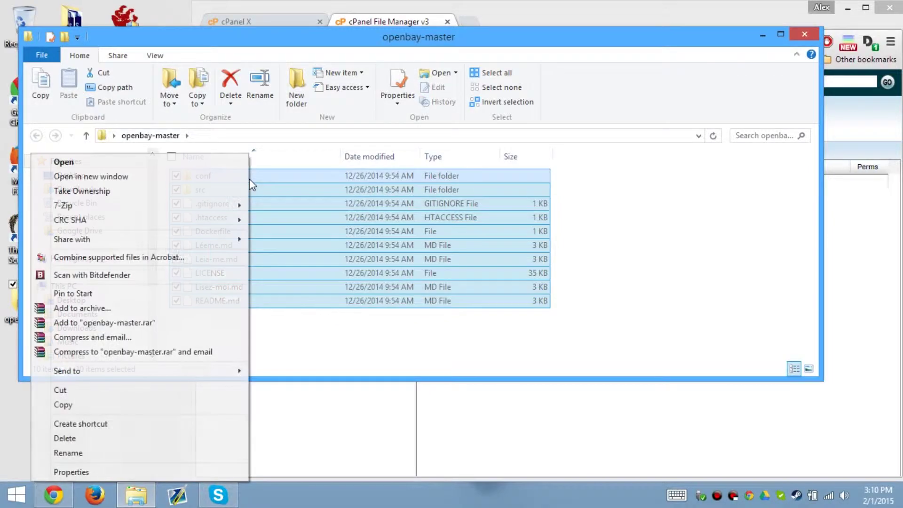
{"action": "left_click", "coordinate": [109, 308]}
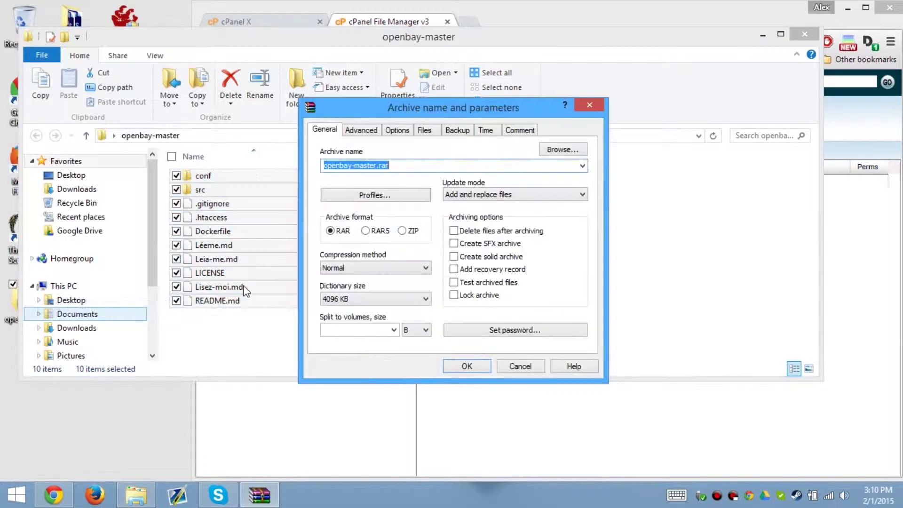
{"action": "left_click", "coordinate": [402, 230]}
{"action": "left_click", "coordinate": [452, 367]}
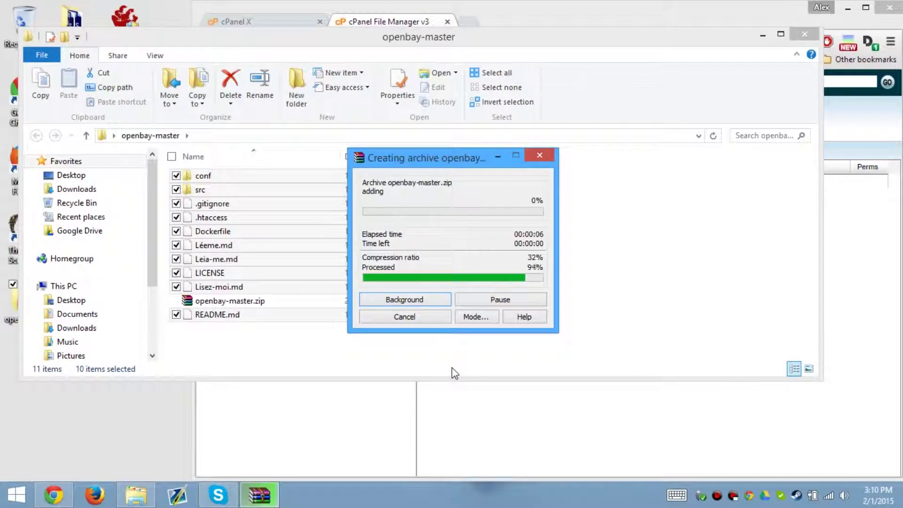
{"action": "left_click", "coordinate": [863, 306]}
{"action": "left_click", "coordinate": [368, 117]}
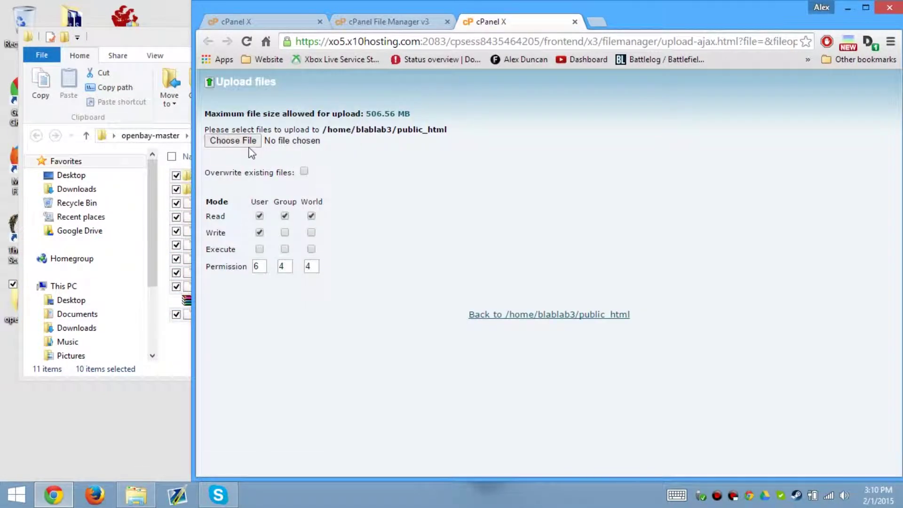
Upload openbay-master.zip from Desktop\openbay-master to public_html.
{"action": "left_click", "coordinate": [251, 146]}
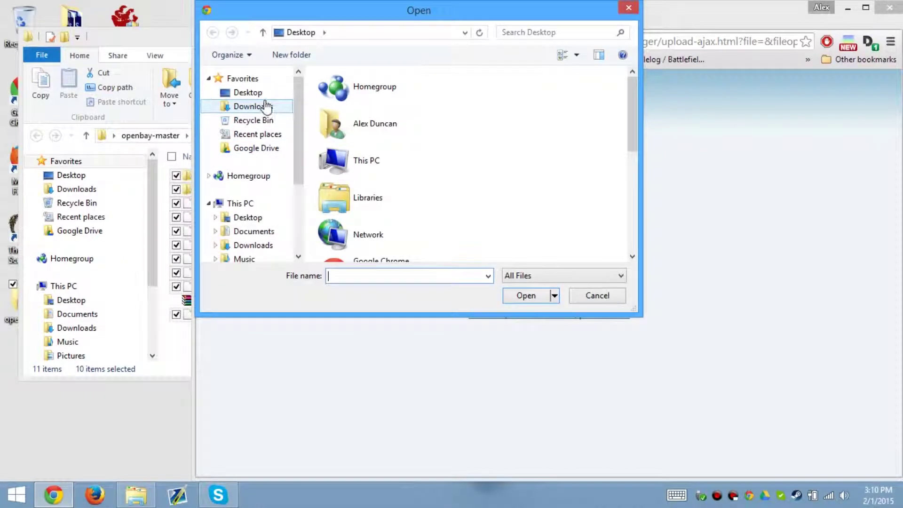
{"action": "left_click", "coordinate": [267, 93]}
{"action": "left_click_drag", "start_coordinate": [636, 126], "coordinate": [630, 202]}
{"action": "left_click", "coordinate": [414, 148]}
{"action": "double_click", "coordinate": [414, 148]}
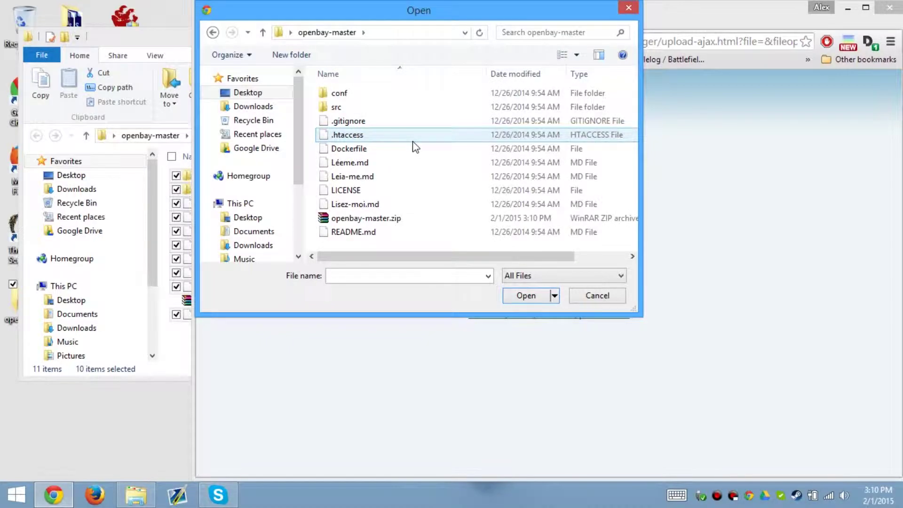
{"action": "left_click", "coordinate": [405, 218]}
{"action": "left_click", "coordinate": [526, 296]}
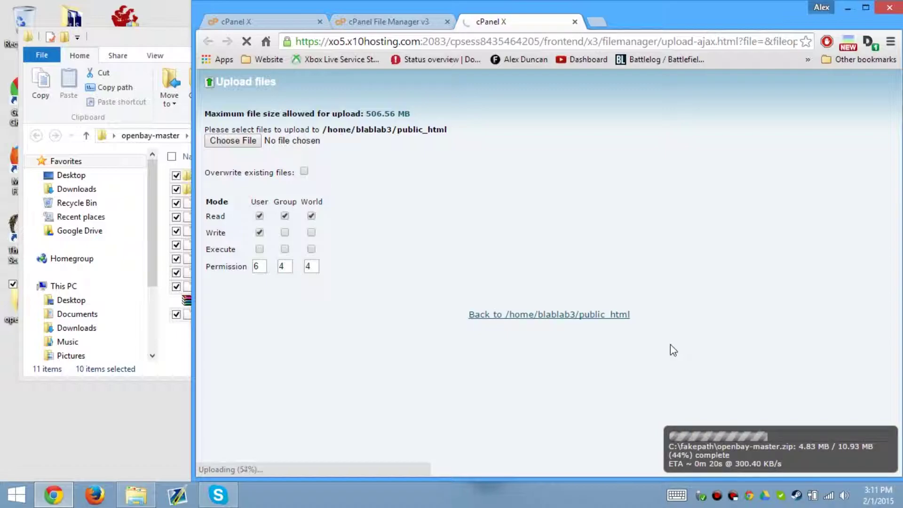
Delete the original local openbay-master files, keeping only the zip, and close Explorer.
{"action": "left_click", "coordinate": [158, 51]}
{"action": "right_click", "coordinate": [237, 219]}
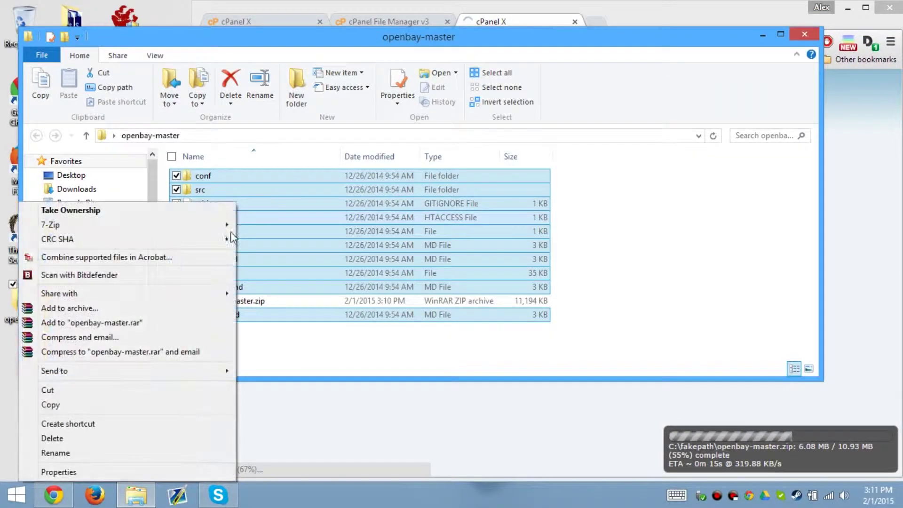
{"action": "left_click", "coordinate": [74, 438]}
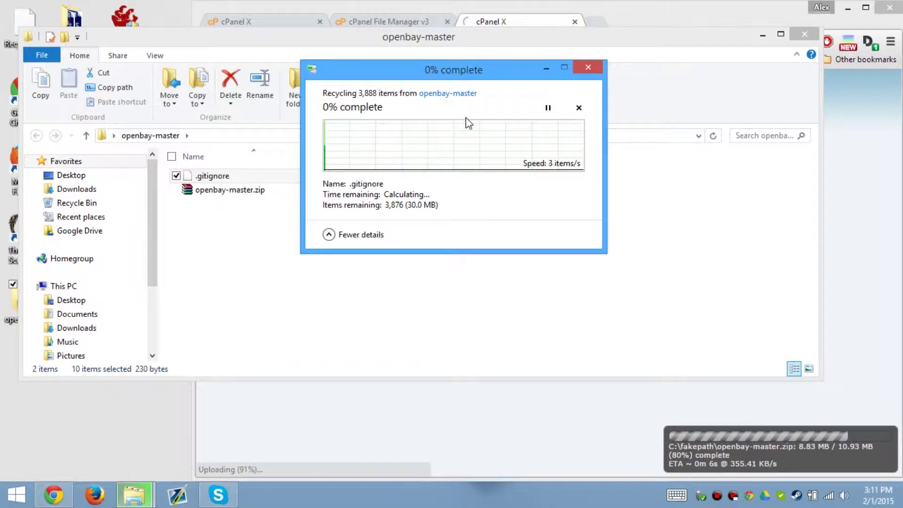
{"action": "left_click", "coordinate": [811, 38]}
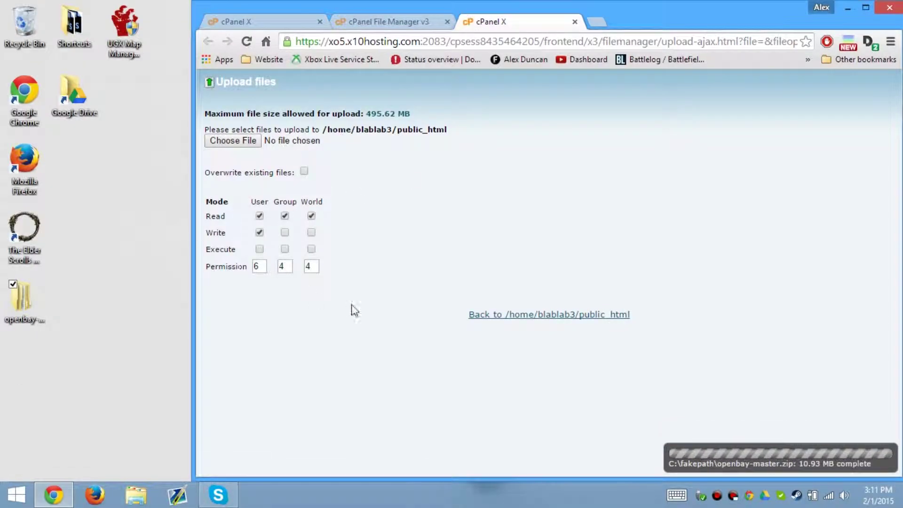
Select the uploaded openbay-master.zip in public_html and open its Extract dialog.
{"action": "left_click", "coordinate": [529, 318]}
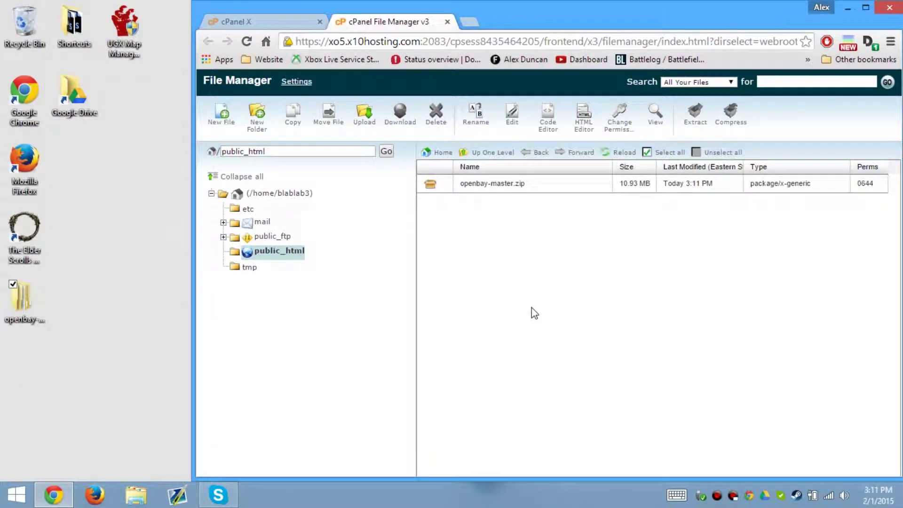
{"action": "left_click", "coordinate": [531, 189]}
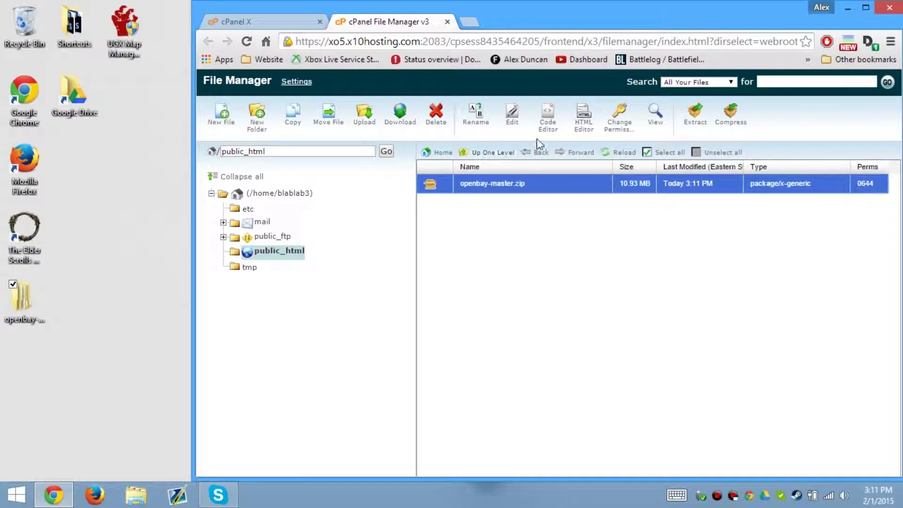
{"action": "left_click", "coordinate": [691, 119]}
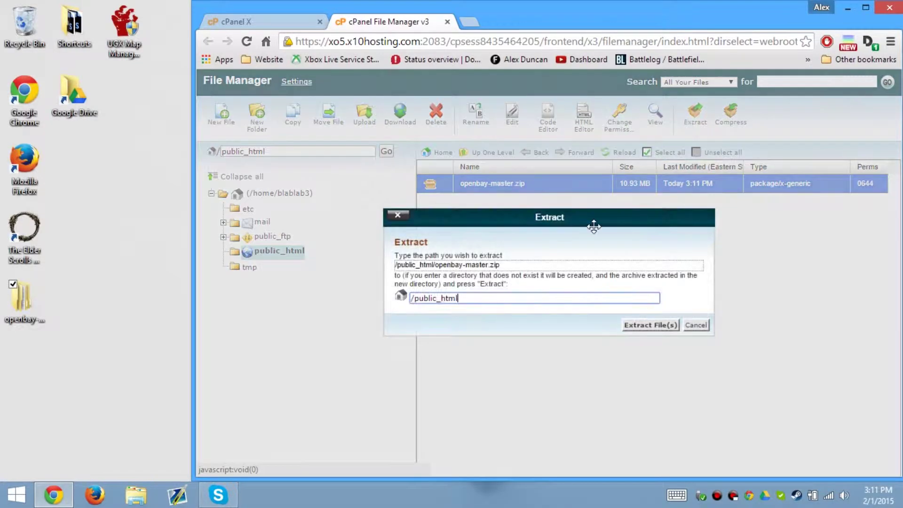
Extract openbay-master.zip into /public_html and dismiss the results.
{"action": "left_click", "coordinate": [624, 329]}
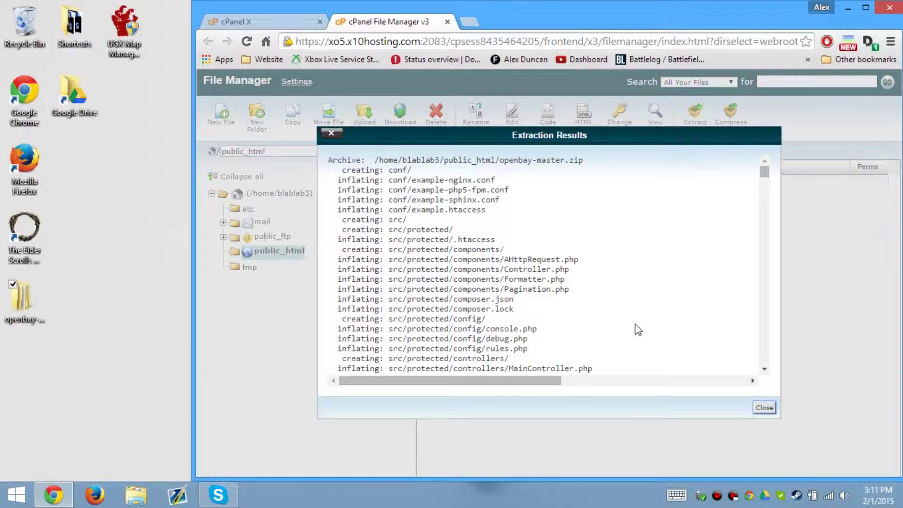
{"action": "left_click", "coordinate": [764, 408]}
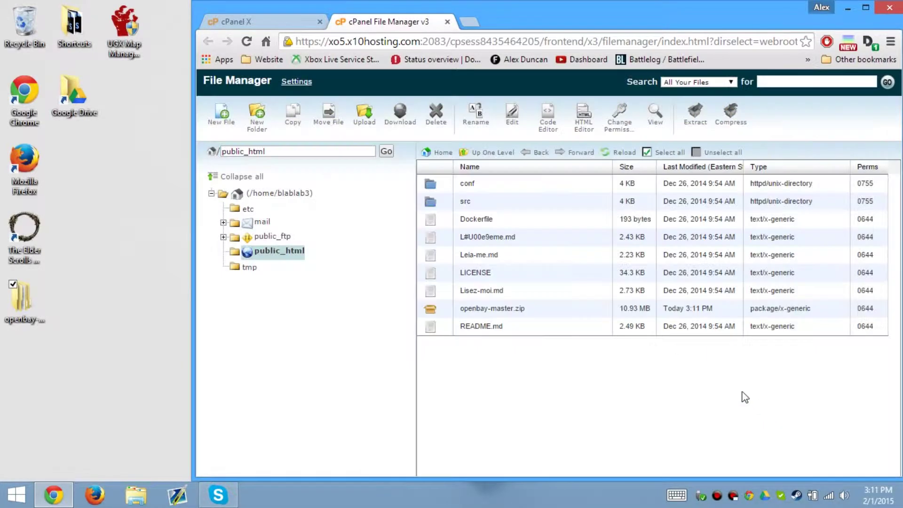
{"action": "left_click", "coordinate": [288, 24]}
{"action": "scroll", "coordinate": [487, 155], "scroll_direction": "up", "scroll_amount": 5}
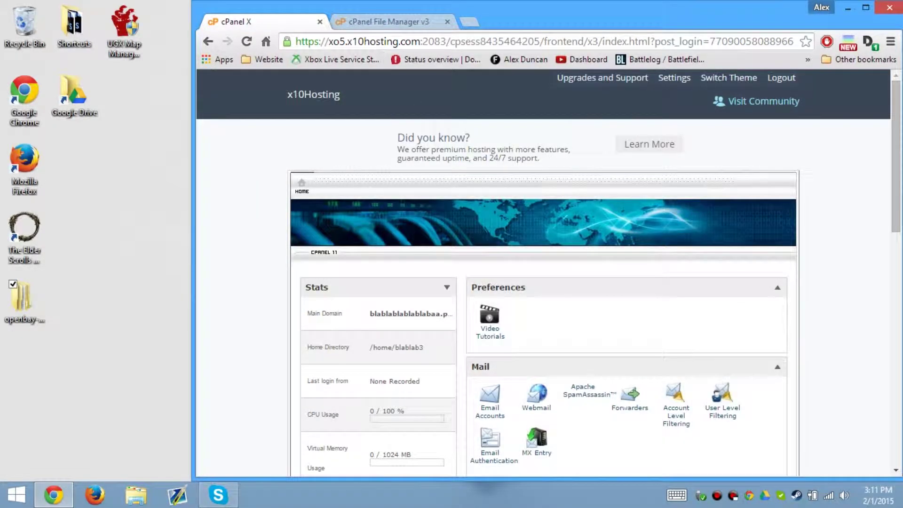
Delete openbay-master.zip from public_html.
{"action": "left_click", "coordinate": [386, 23]}
{"action": "left_click", "coordinate": [532, 311]}
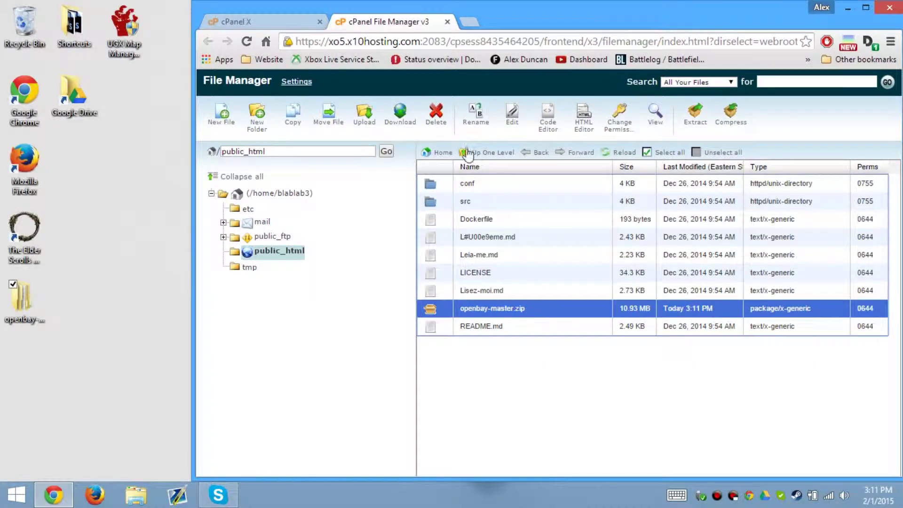
{"action": "left_click", "coordinate": [436, 113]}
{"action": "left_click", "coordinate": [638, 313]}
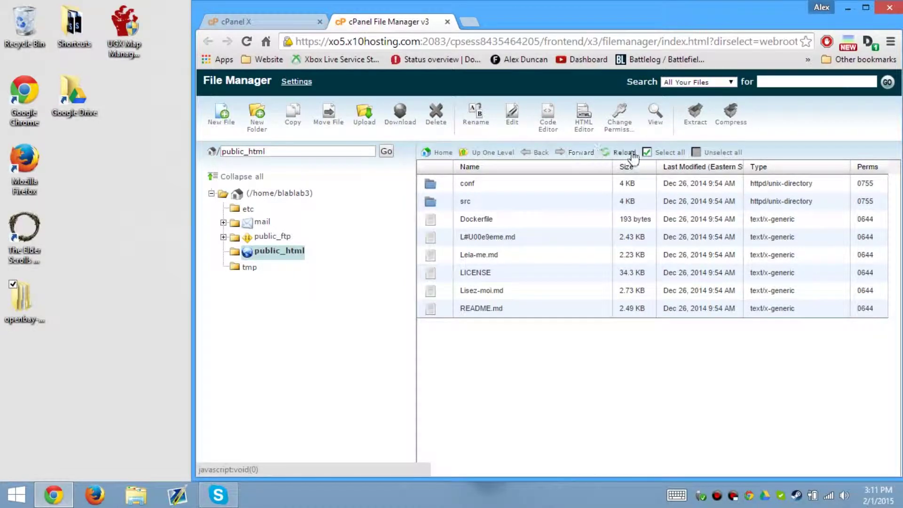
Switch the cPanel theme to x10Hosting Basic and sign back in to My Websites.
{"action": "left_click", "coordinate": [288, 21]}
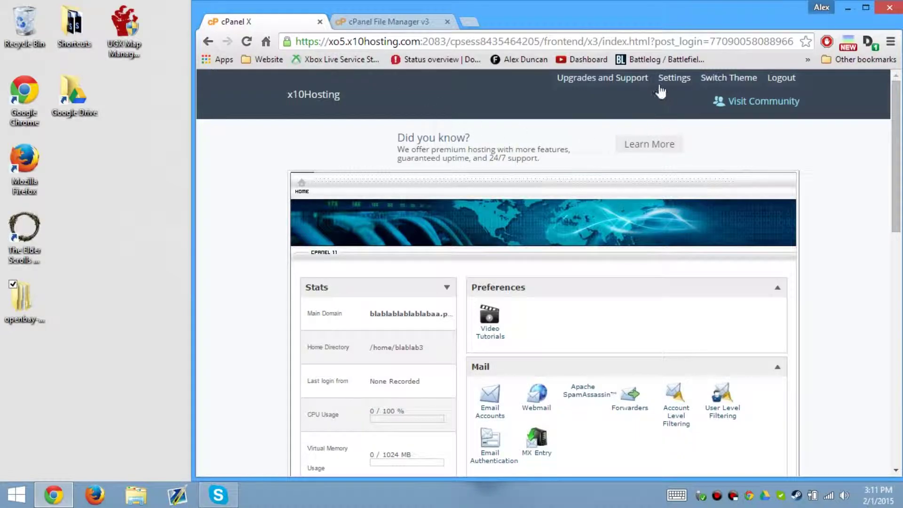
{"action": "left_click", "coordinate": [733, 81]}
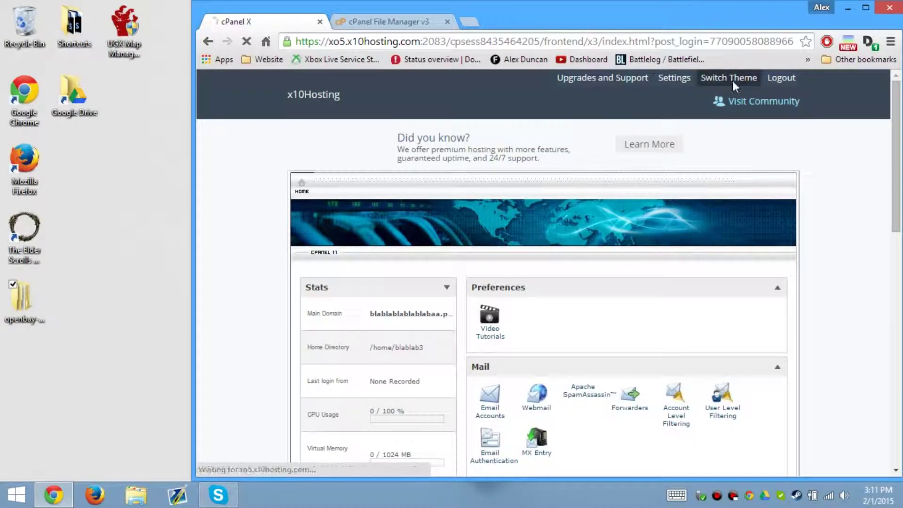
{"action": "double_click", "coordinate": [541, 7]}
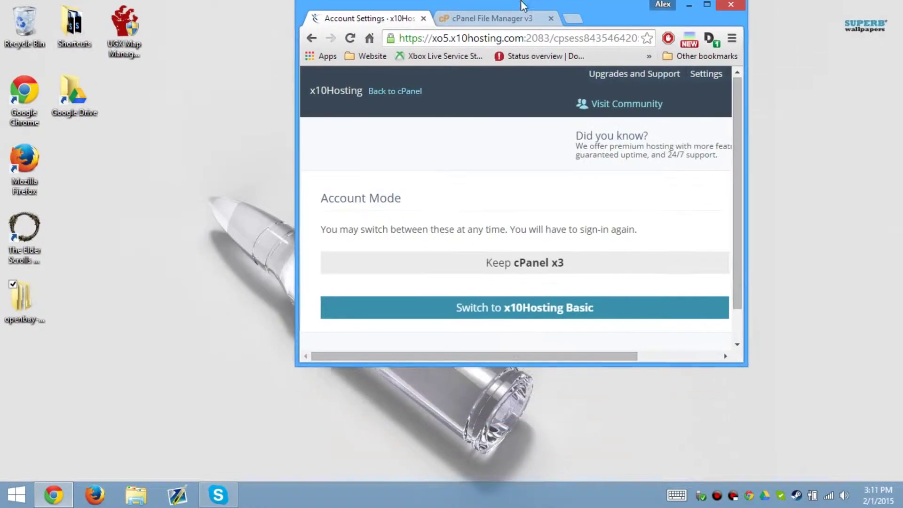
{"action": "left_click", "coordinate": [419, 292]}
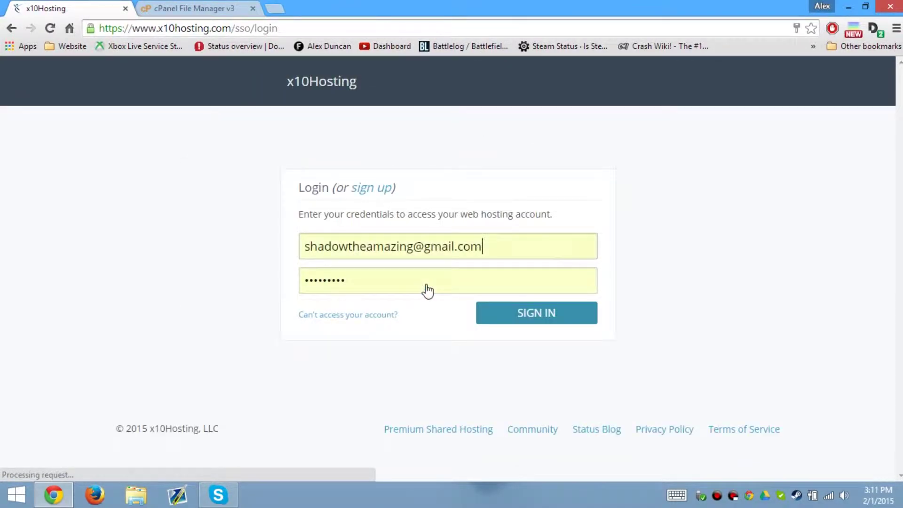
{"action": "left_click", "coordinate": [537, 313]}
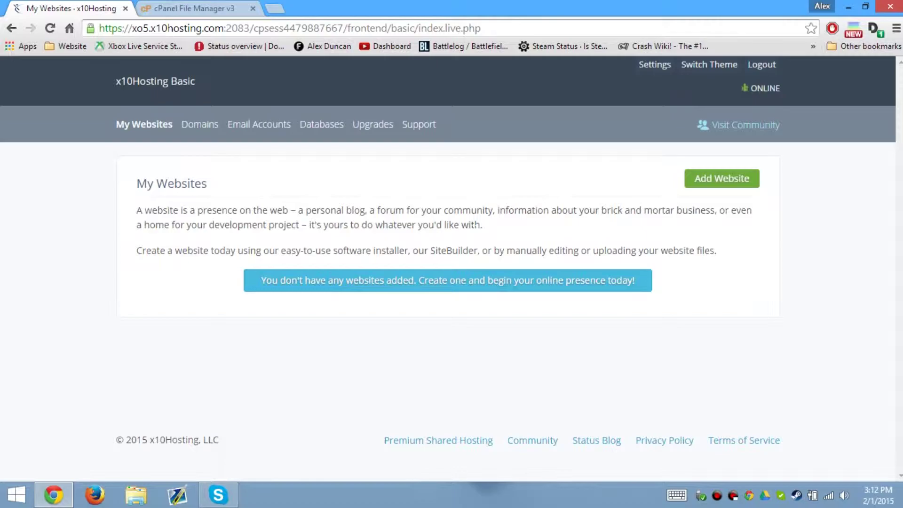
Open blablablablablabaa.pcriot.com from Domains in a new tab and view the MyPirateBay Installer.
{"action": "left_click", "coordinate": [200, 124]}
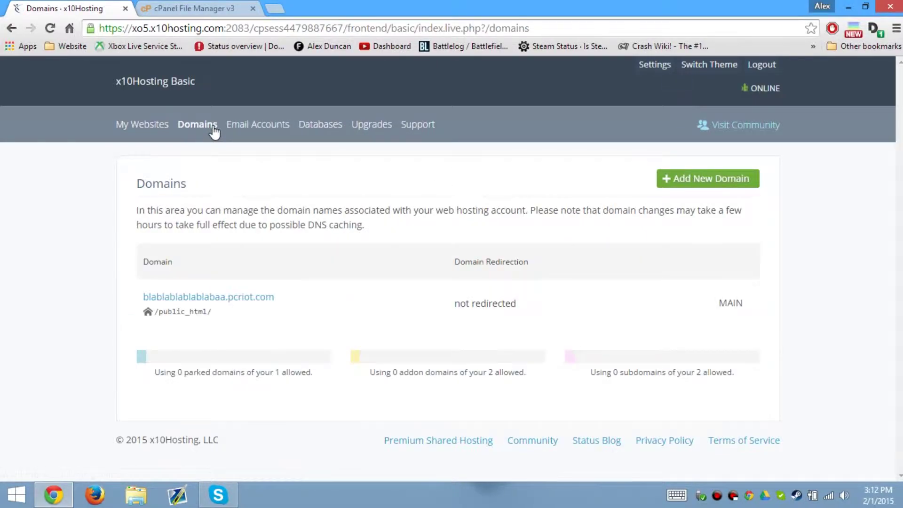
{"action": "right_click", "coordinate": [276, 296]}
{"action": "left_click", "coordinate": [292, 305]}
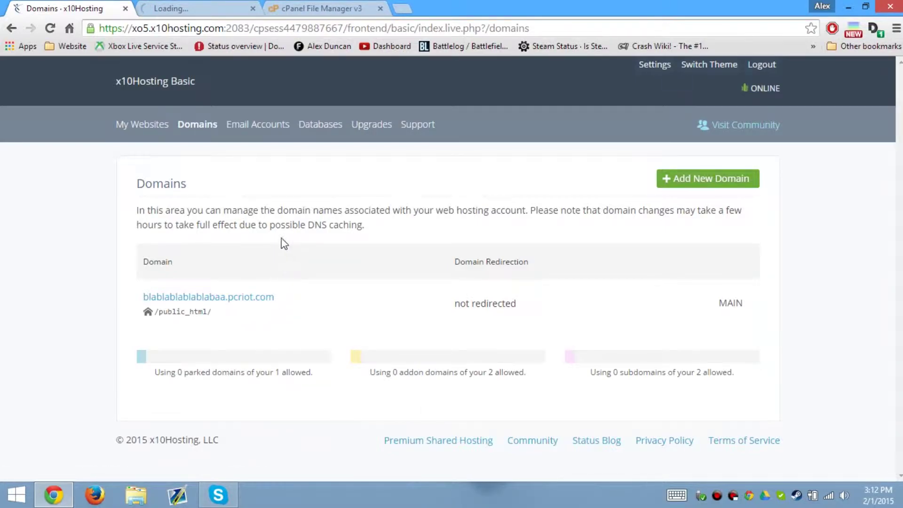
{"action": "left_click", "coordinate": [218, 6]}
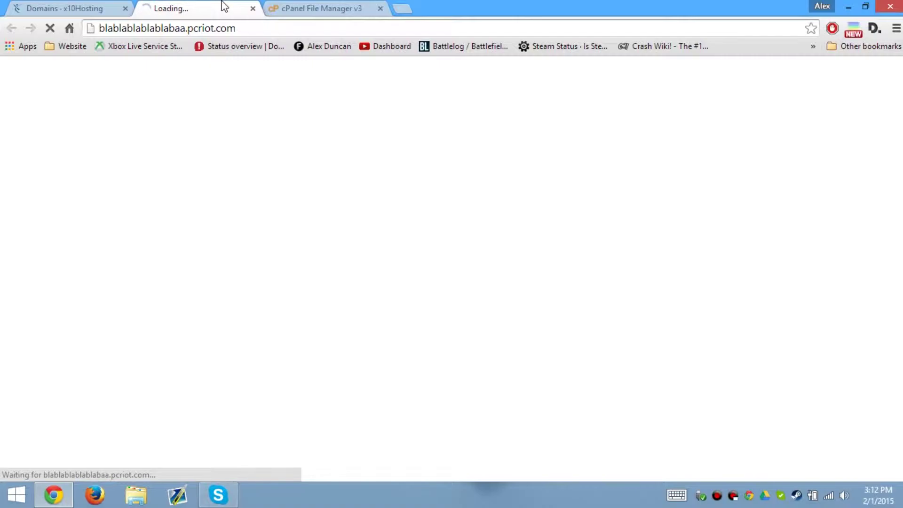
{"action": "left_click", "coordinate": [99, 7]}
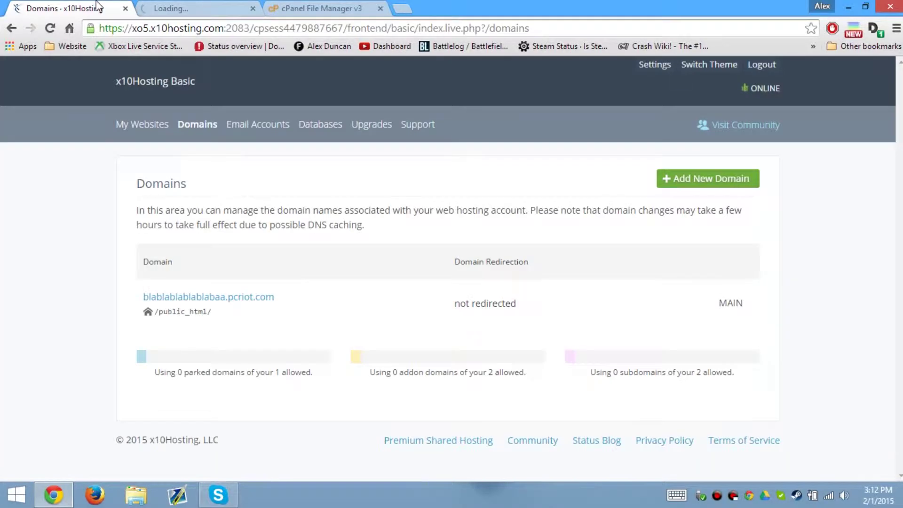
{"action": "left_click", "coordinate": [193, 5]}
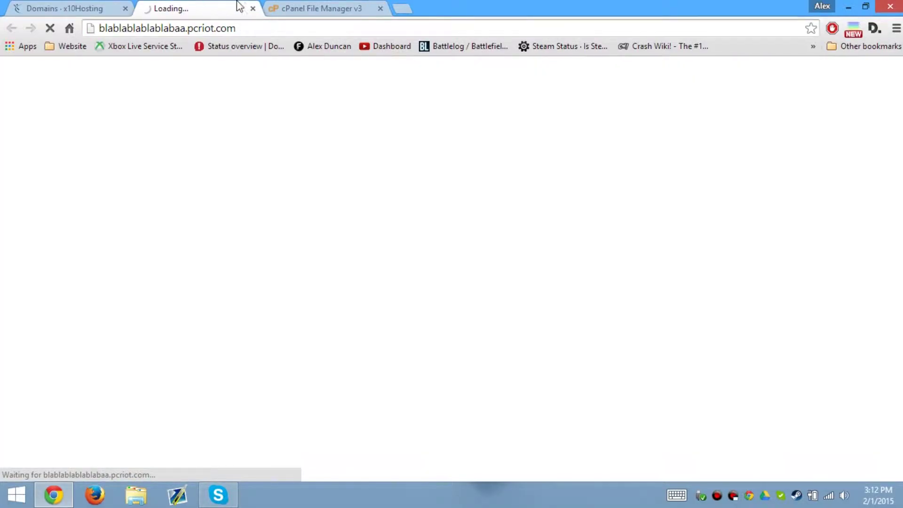
{"action": "left_click", "coordinate": [293, 8]}
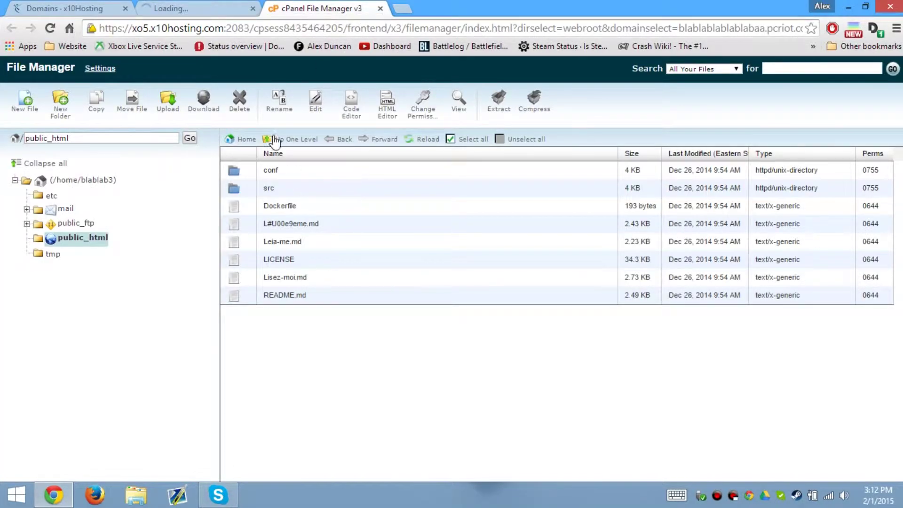
{"action": "key", "text": "ctrl+shift+Tab"}
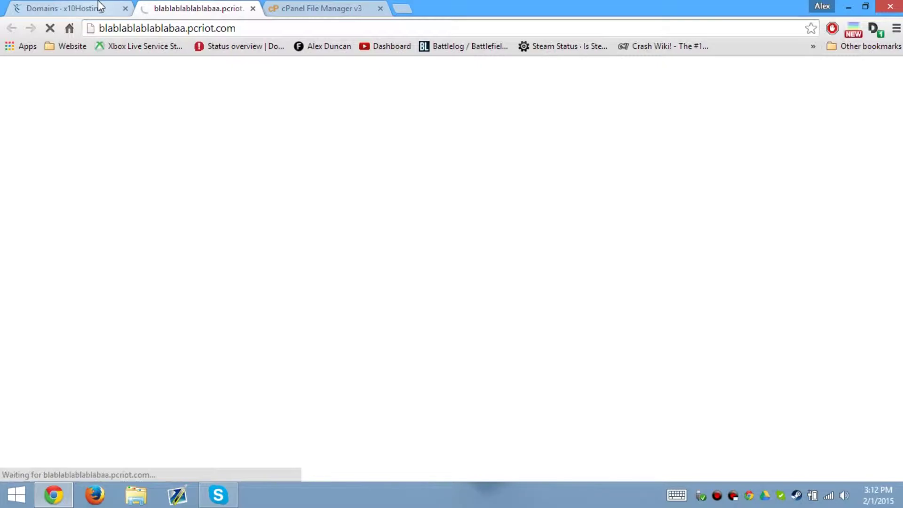
{"action": "left_click", "coordinate": [100, 6]}
{"action": "left_click", "coordinate": [202, 7]}
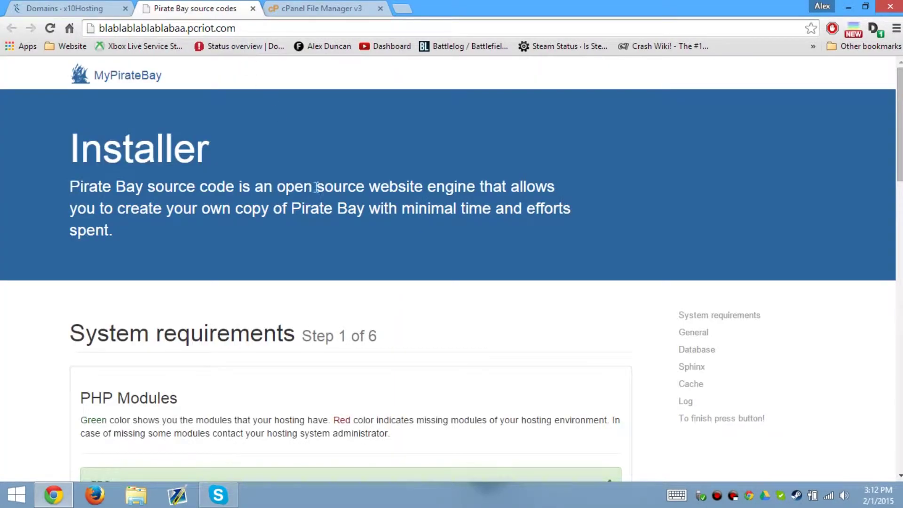
Review the installer and enter 'My Pirate Bay' as the site name.
{"action": "scroll", "coordinate": [245, 217], "scroll_direction": "down", "scroll_amount": 3}
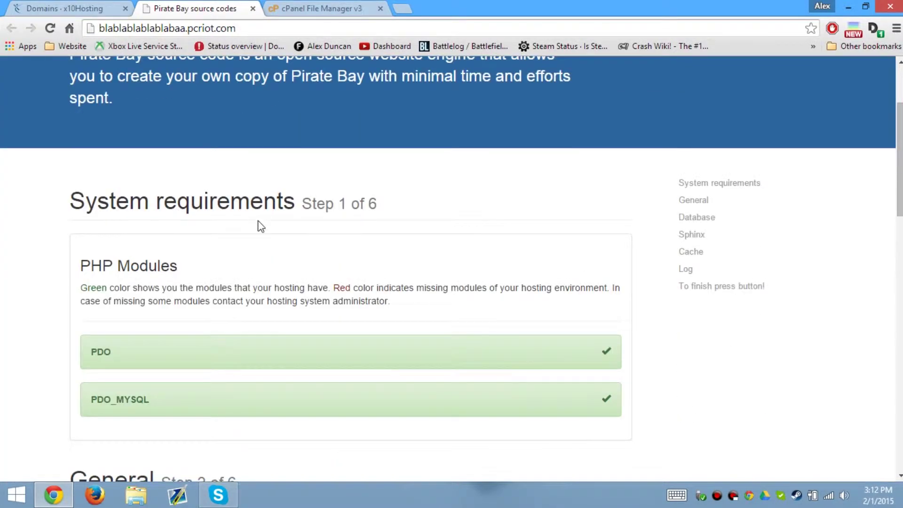
{"action": "scroll", "coordinate": [281, 225], "scroll_direction": "down", "scroll_amount": 3}
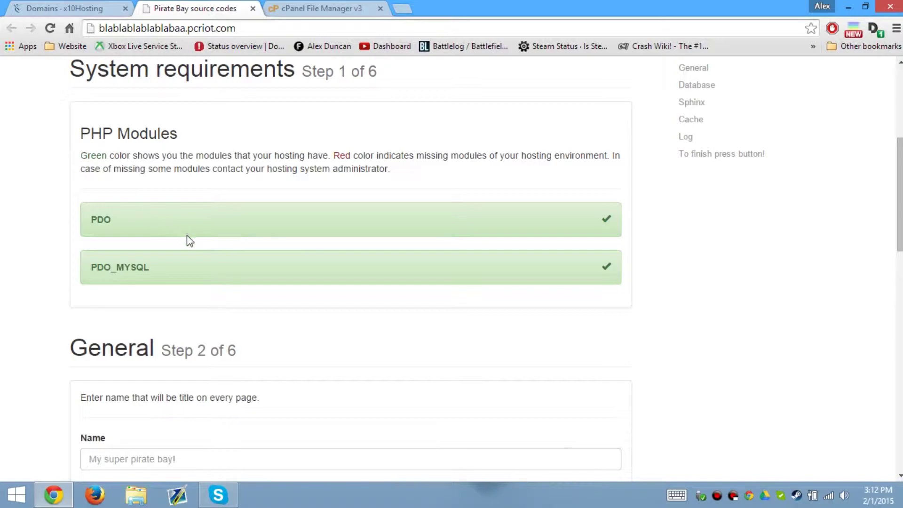
{"action": "scroll", "coordinate": [598, 267], "scroll_direction": "down", "scroll_amount": 3}
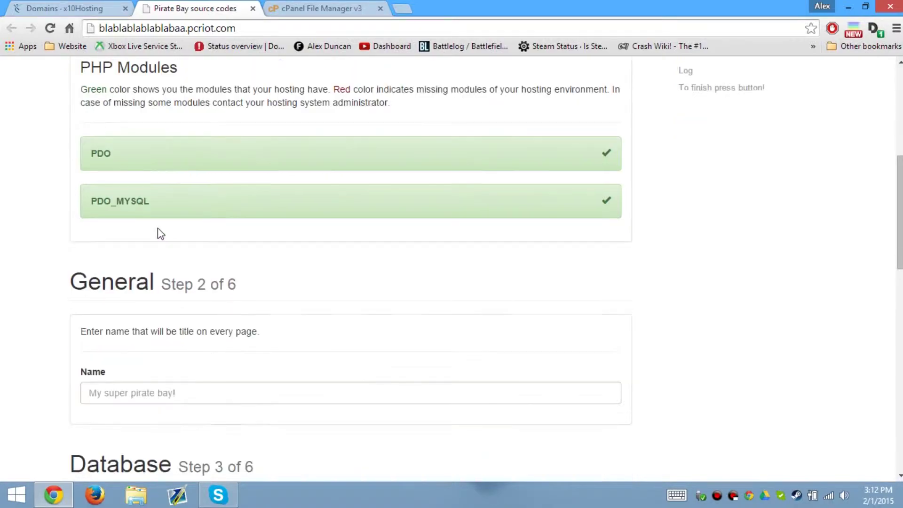
{"action": "scroll", "coordinate": [184, 235], "scroll_direction": "up", "scroll_amount": 6}
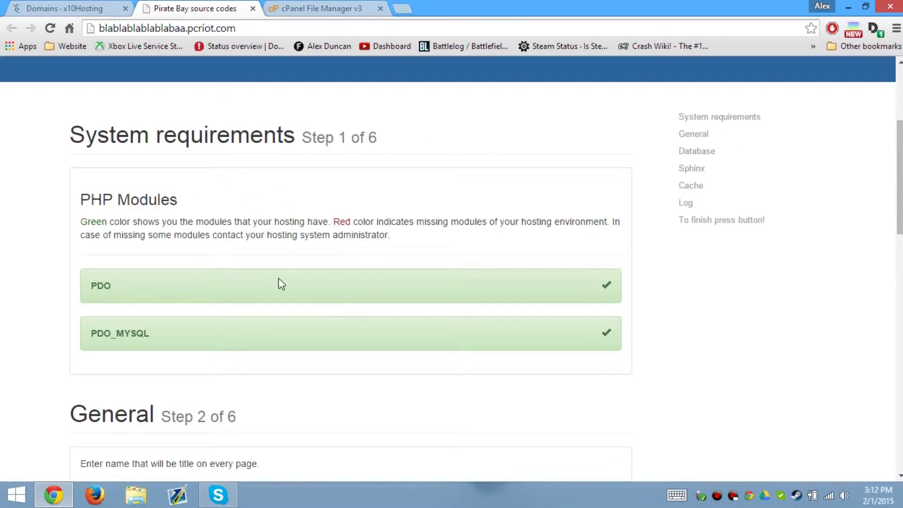
{"action": "scroll", "coordinate": [222, 256], "scroll_direction": "down", "scroll_amount": 4}
{"action": "left_click", "coordinate": [89, 326]}
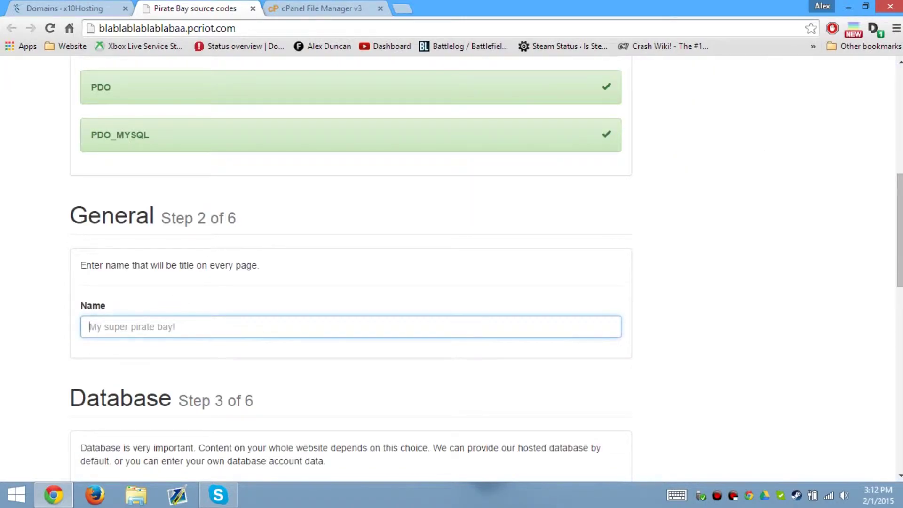
{"action": "type", "text": "My Pirate Bay"}
Keep database, Sphinx, cache and log options on and deploy the site.
{"action": "scroll", "coordinate": [190, 311], "scroll_direction": "down", "scroll_amount": 3}
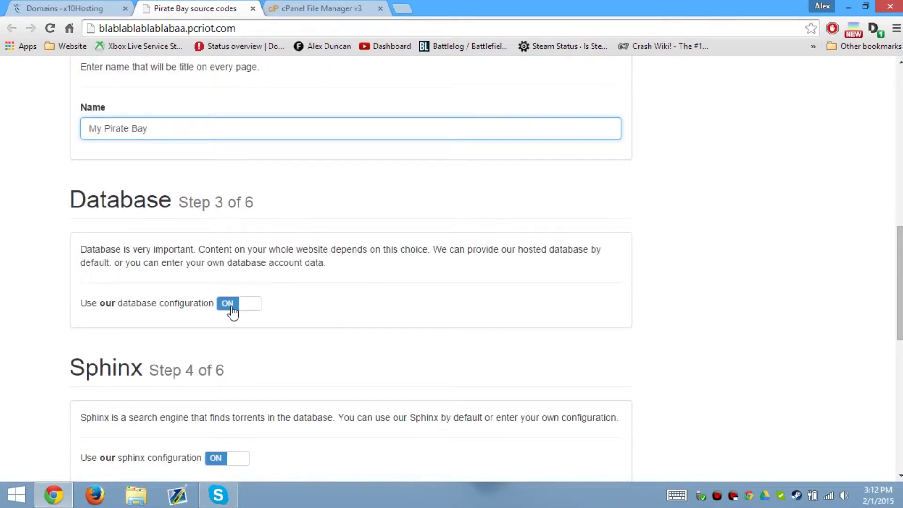
{"action": "scroll", "coordinate": [276, 315], "scroll_direction": "down", "scroll_amount": 3}
{"action": "scroll", "coordinate": [317, 323], "scroll_direction": "down", "scroll_amount": 1}
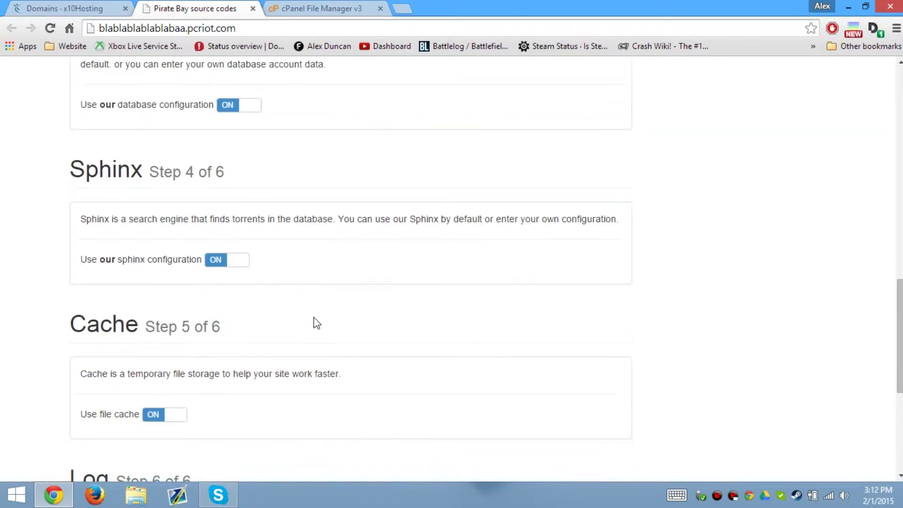
{"action": "scroll", "coordinate": [317, 323], "scroll_direction": "down", "scroll_amount": 6}
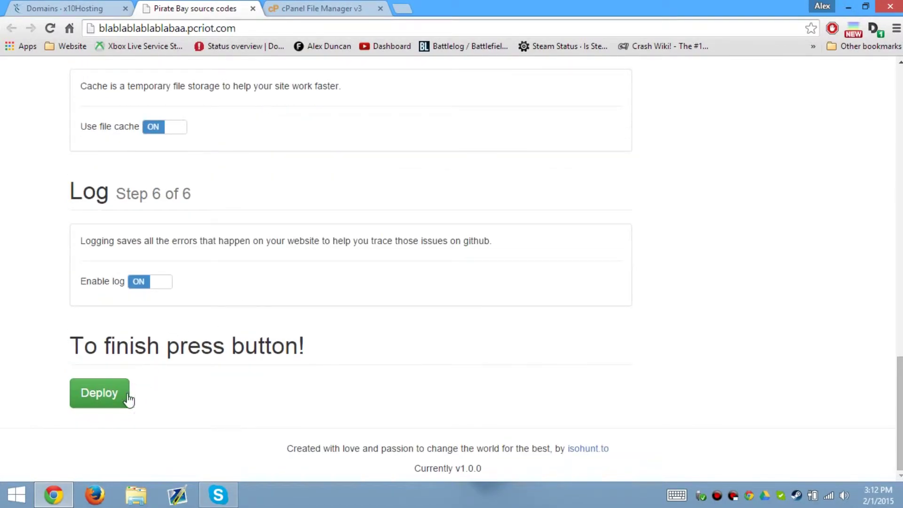
{"action": "left_click", "coordinate": [115, 396]}
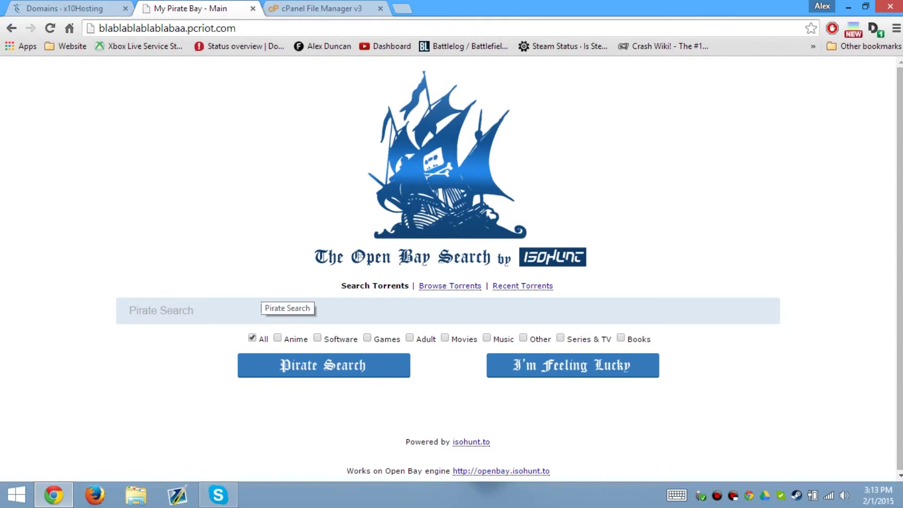
Close the cPanel File Manager tab, leaving the live Open Bay site in view.
{"action": "left_click", "coordinate": [364, 12]}
{"action": "left_click", "coordinate": [380, 9]}
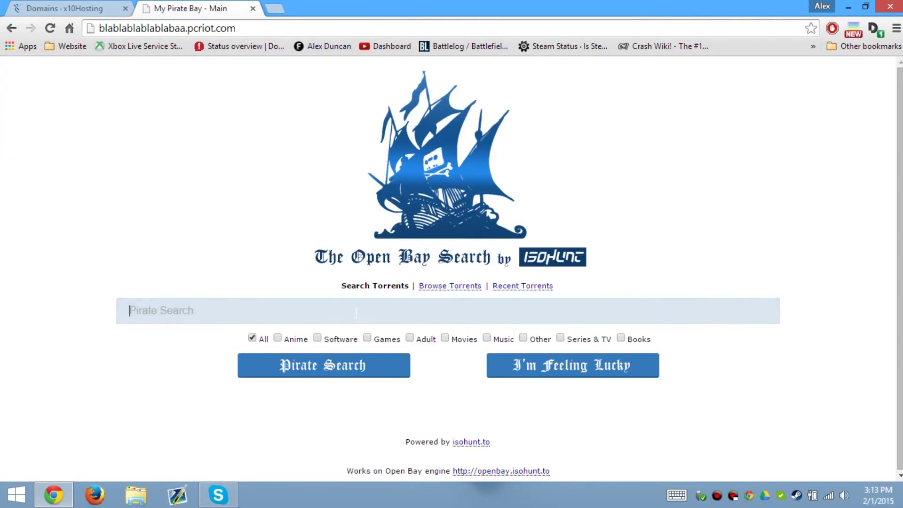
{"action": "left_click", "coordinate": [357, 313]}
Copy the Open Bay site's web address and return to the x10Hosting Domains page.
{"action": "left_click", "coordinate": [202, 30]}
{"action": "right_click", "coordinate": [202, 29]}
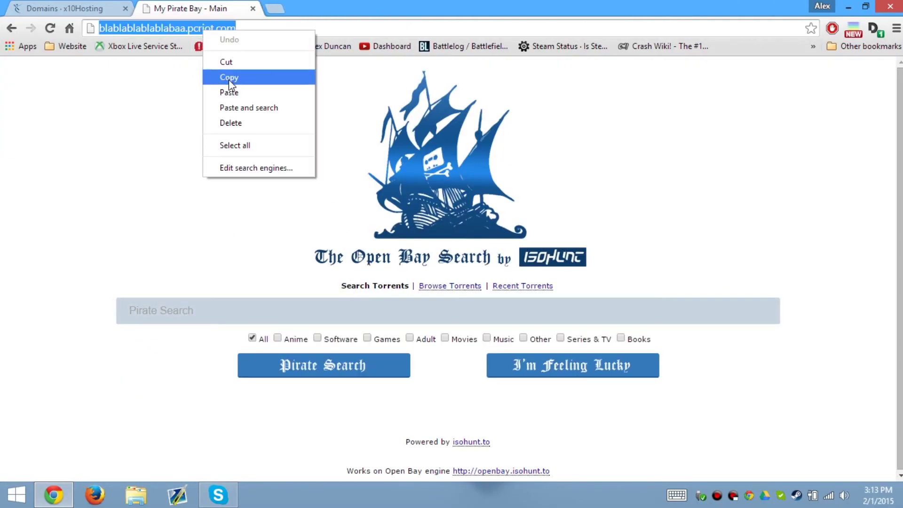
{"action": "left_click", "coordinate": [229, 80]}
{"action": "left_click", "coordinate": [79, 8]}
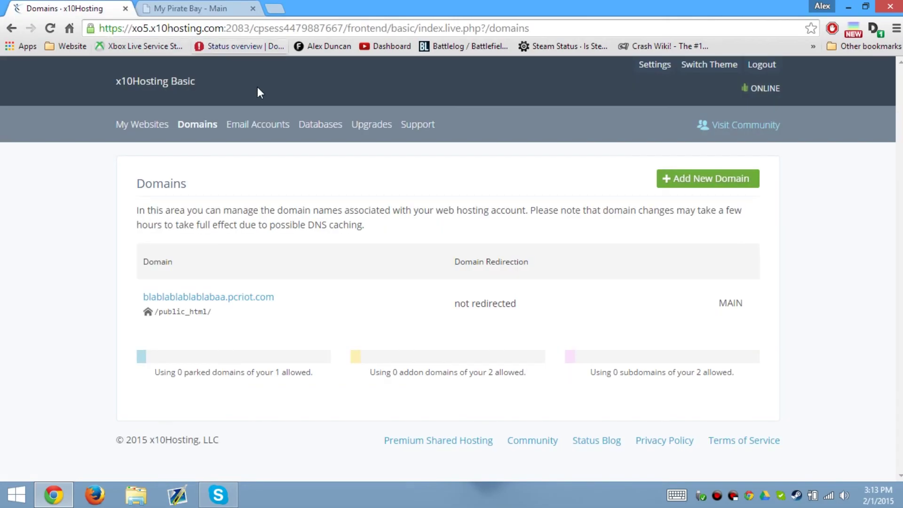